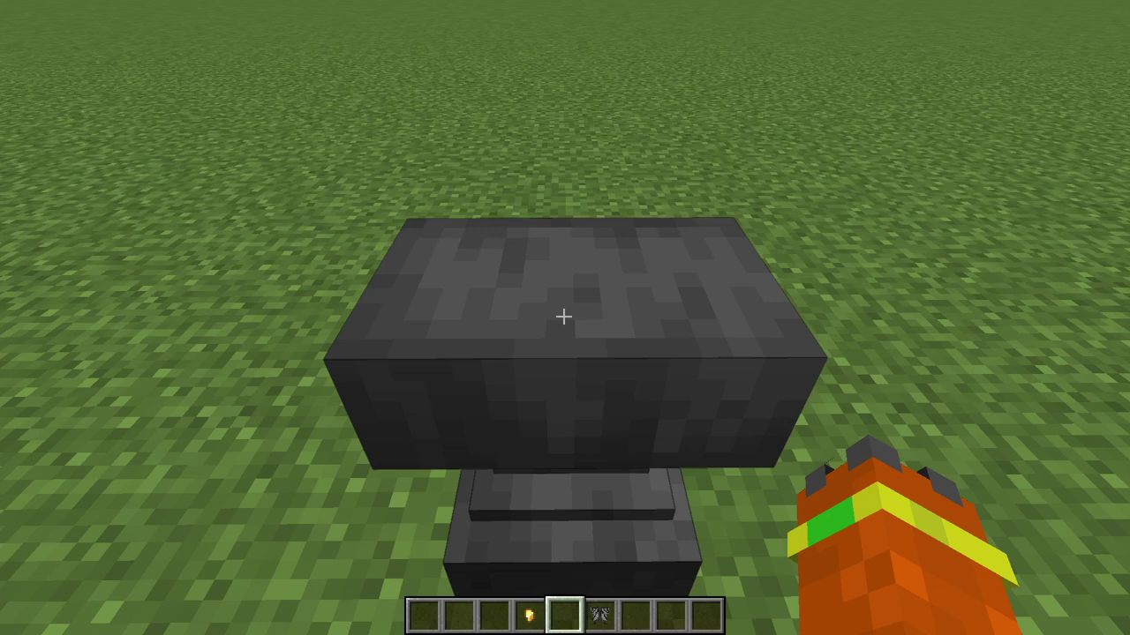
Step: Rename the gold nugget to 'Gold Coin' at the anvil and return it to the hotbar
right_click(563, 316)
click(533, 436)
click(470, 268)
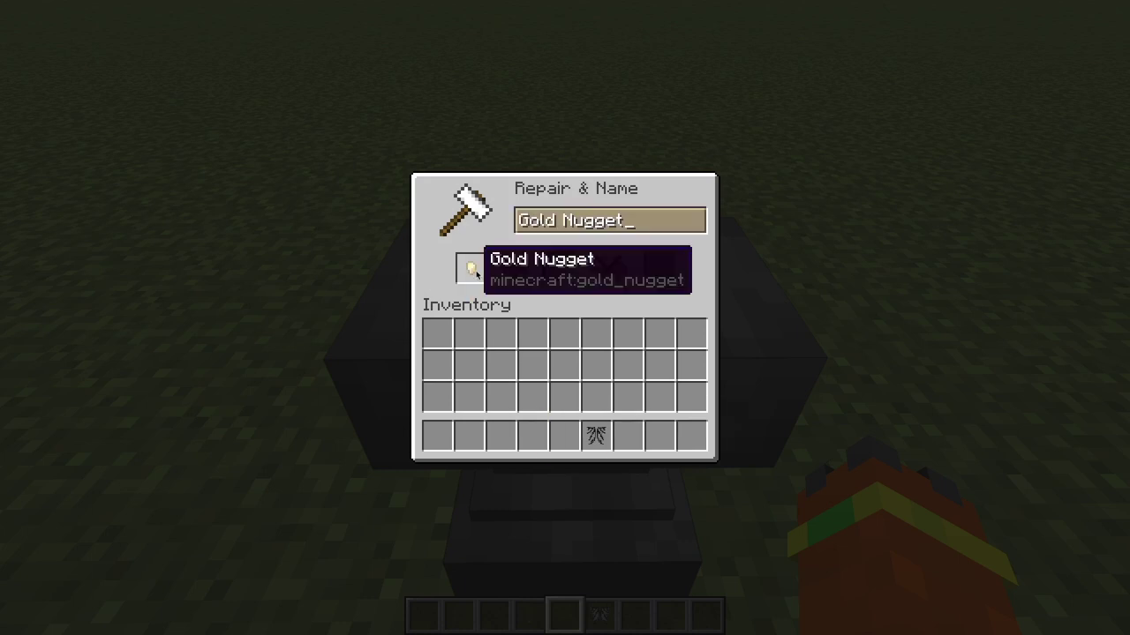
double_click(570, 222)
text(Coin)
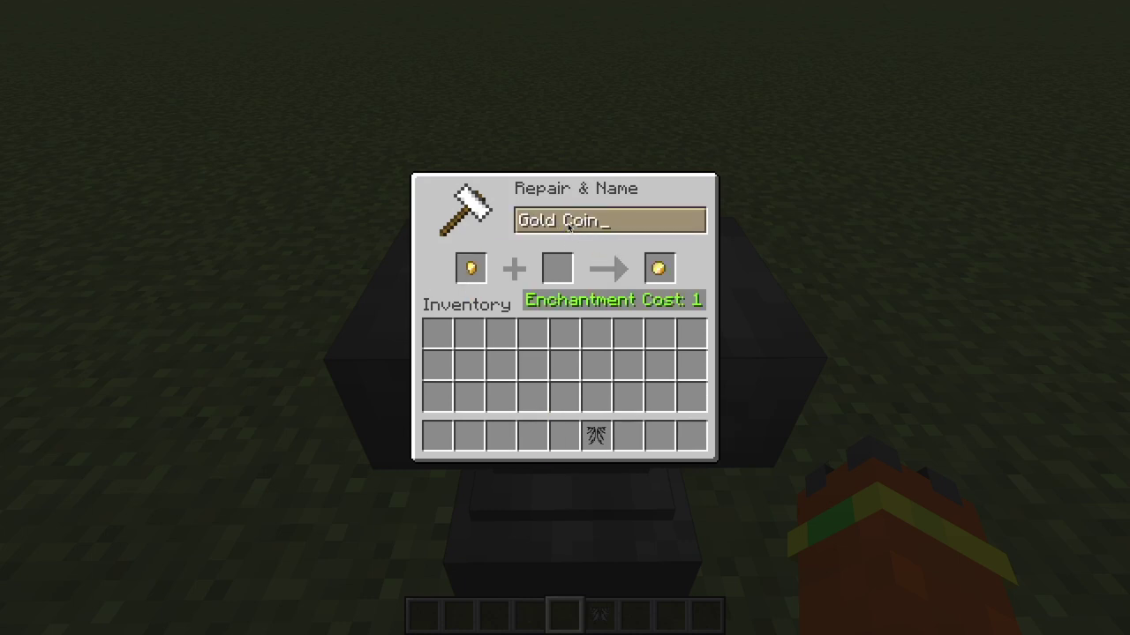
click(658, 268)
click(533, 436)
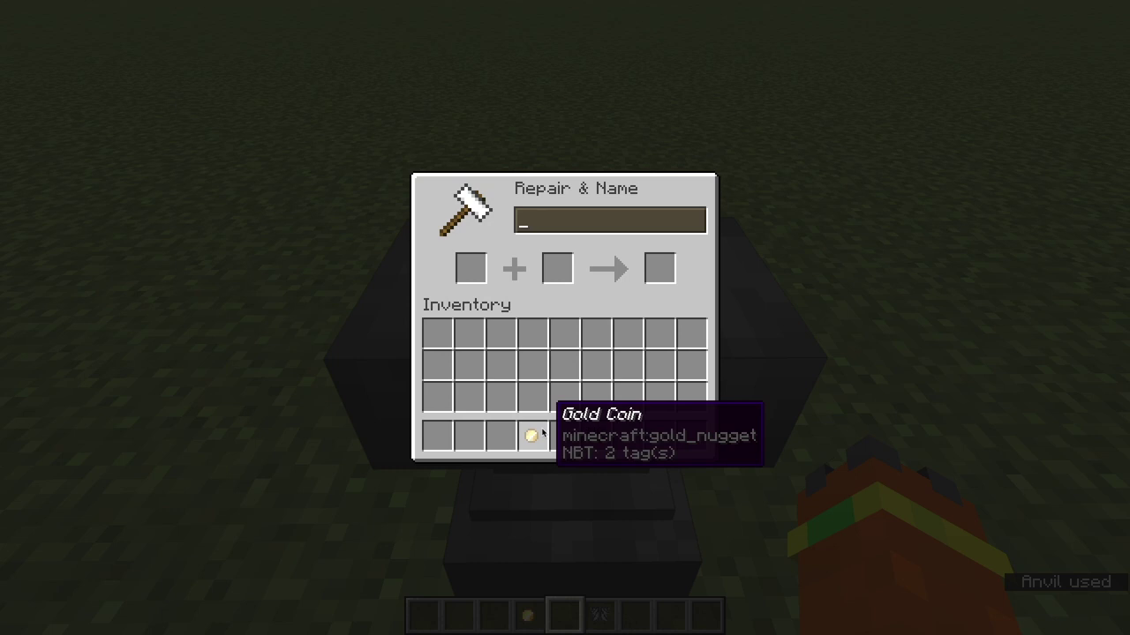
Step: Prefix the wings item's name with 'MudWing' at the anvil and place the result in the hotbar
shift+click(597, 436)
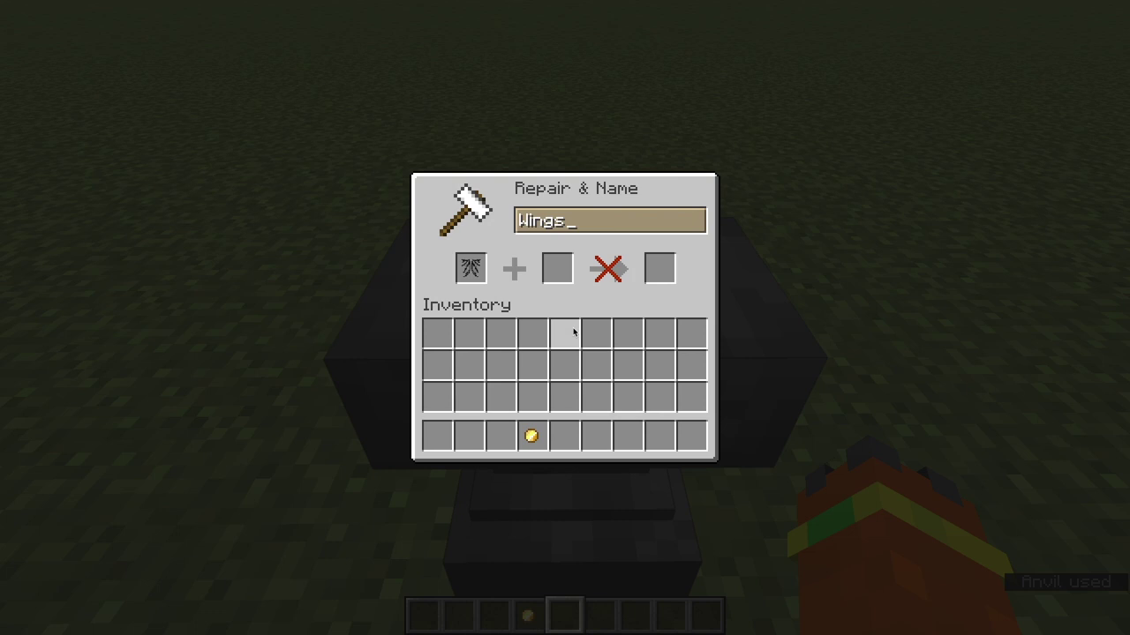
click(521, 221)
text(MudWing)
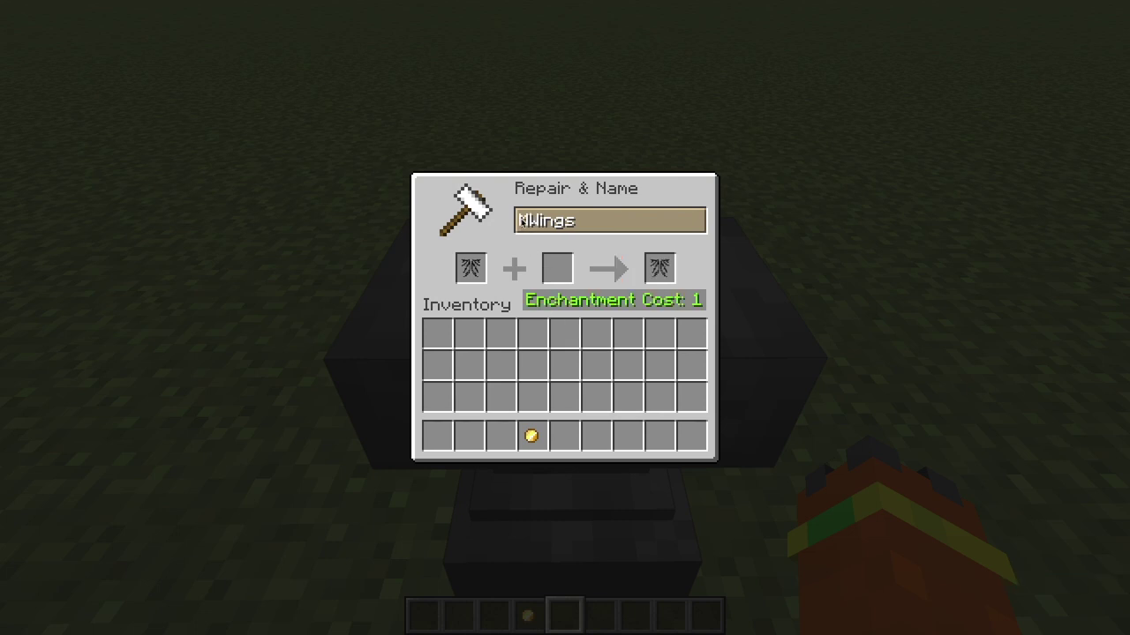
click(676, 259)
click(597, 436)
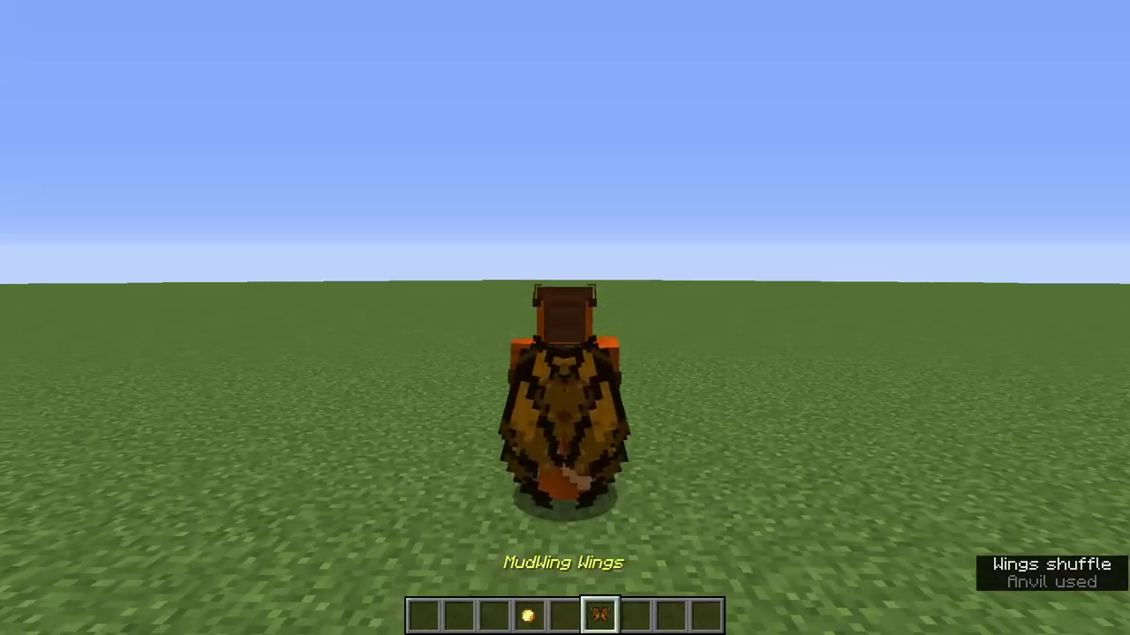
scroll(565, 318, down, 2)
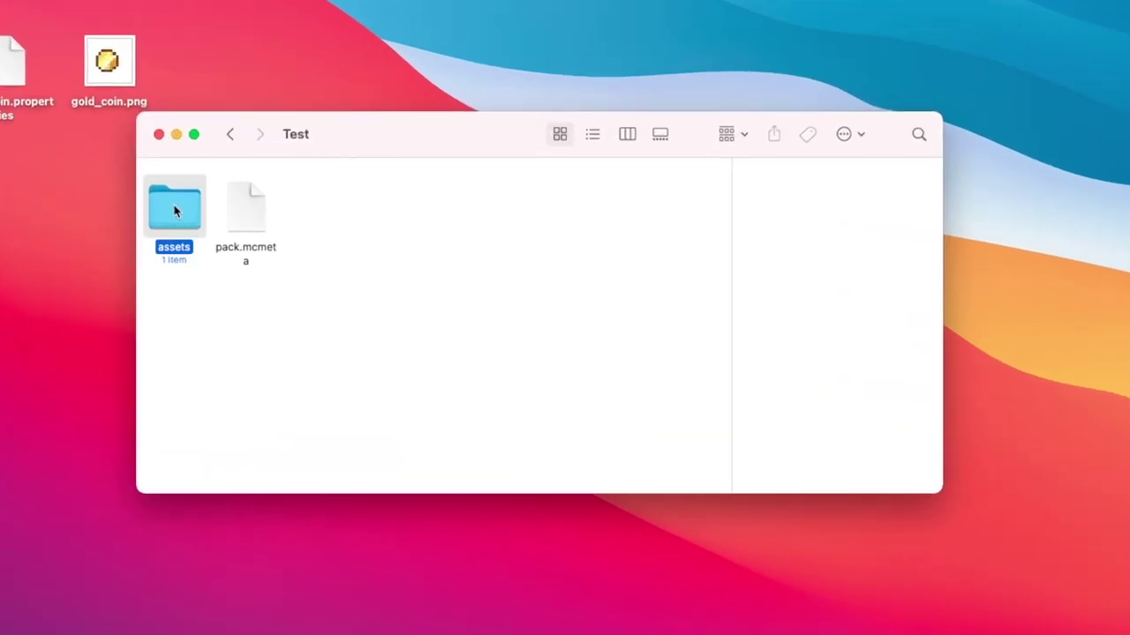
Step: Navigate through assets, minecraft and optifine into the cit folder, then select the properties file on the desktop
double_click(303, 202)
double_click(174, 210)
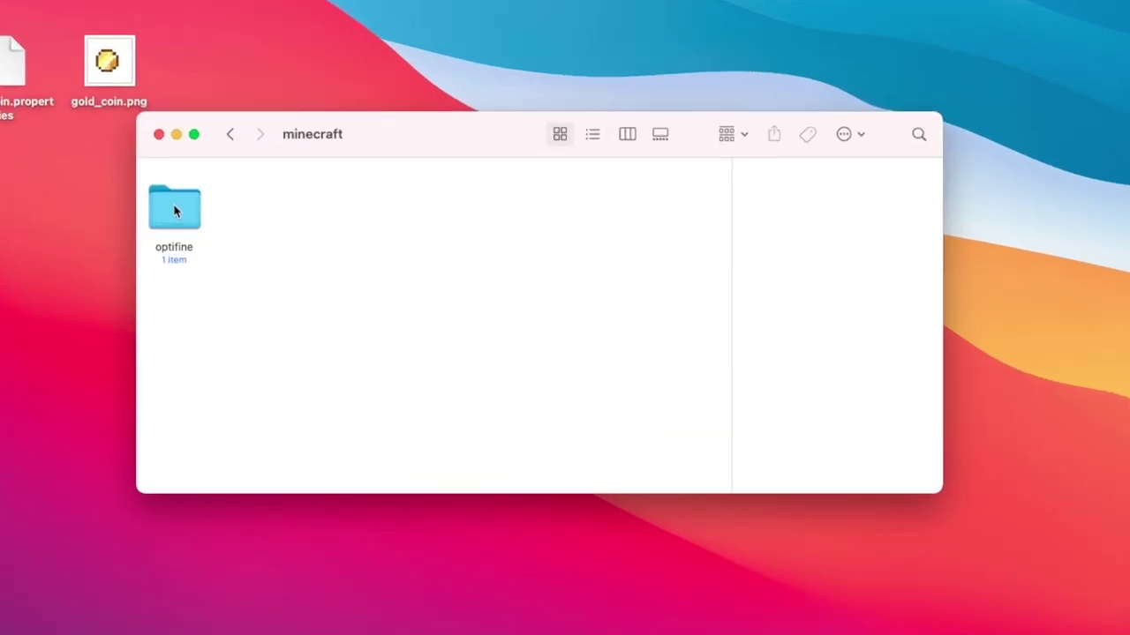
double_click(173, 210)
double_click(173, 210)
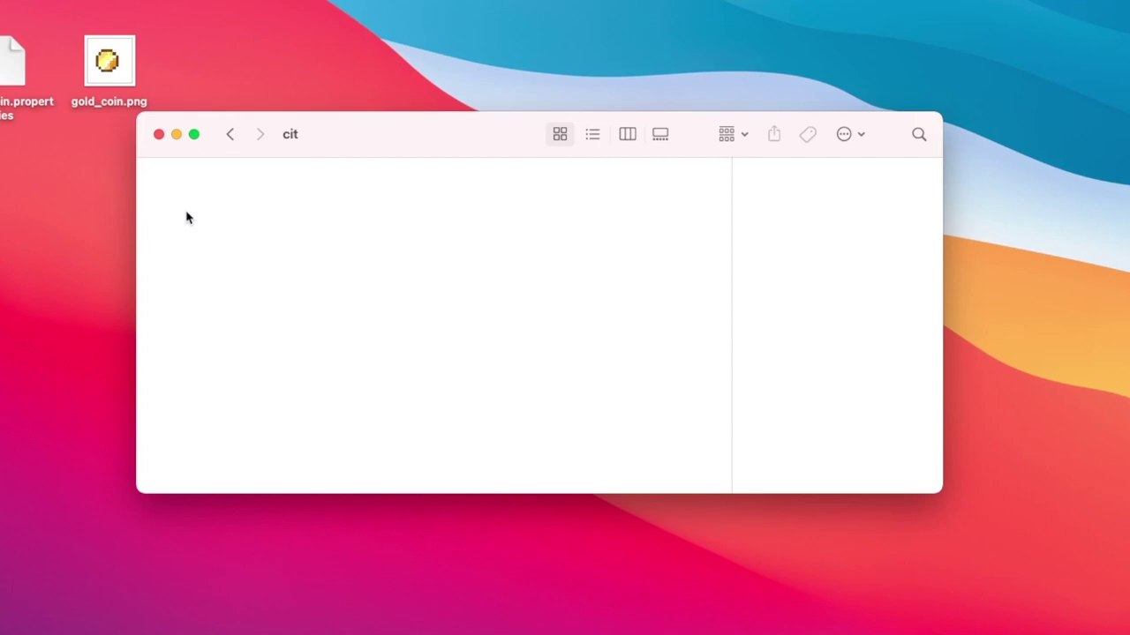
click(10, 62)
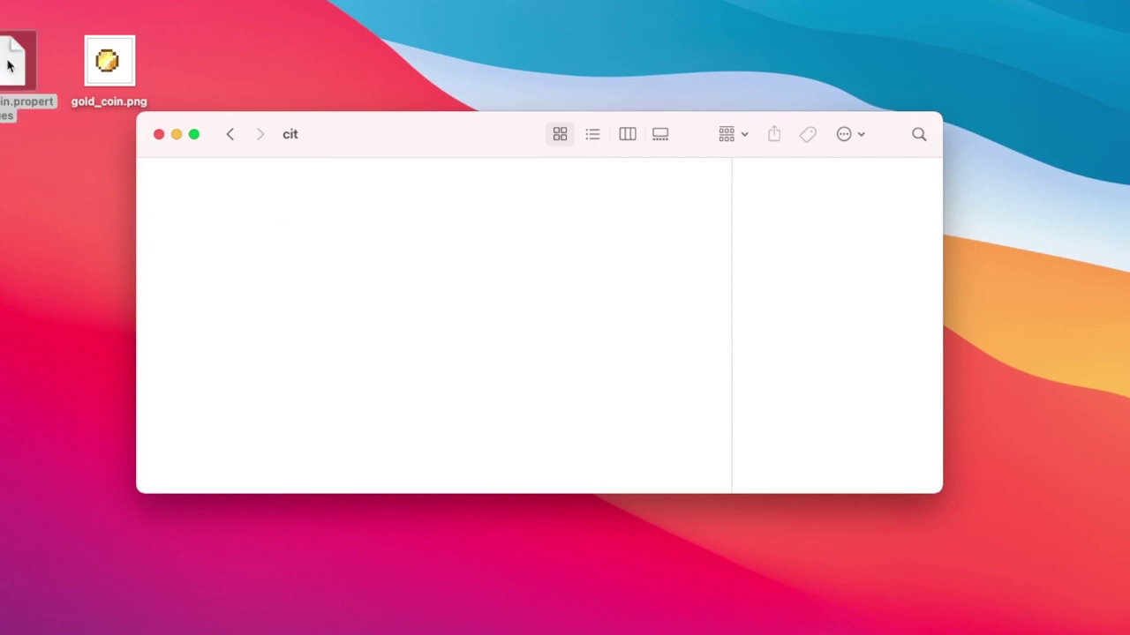
Step: Create a new TextEdit document beside Finder, hide the ruler and convert it to plain text
click(18, 423)
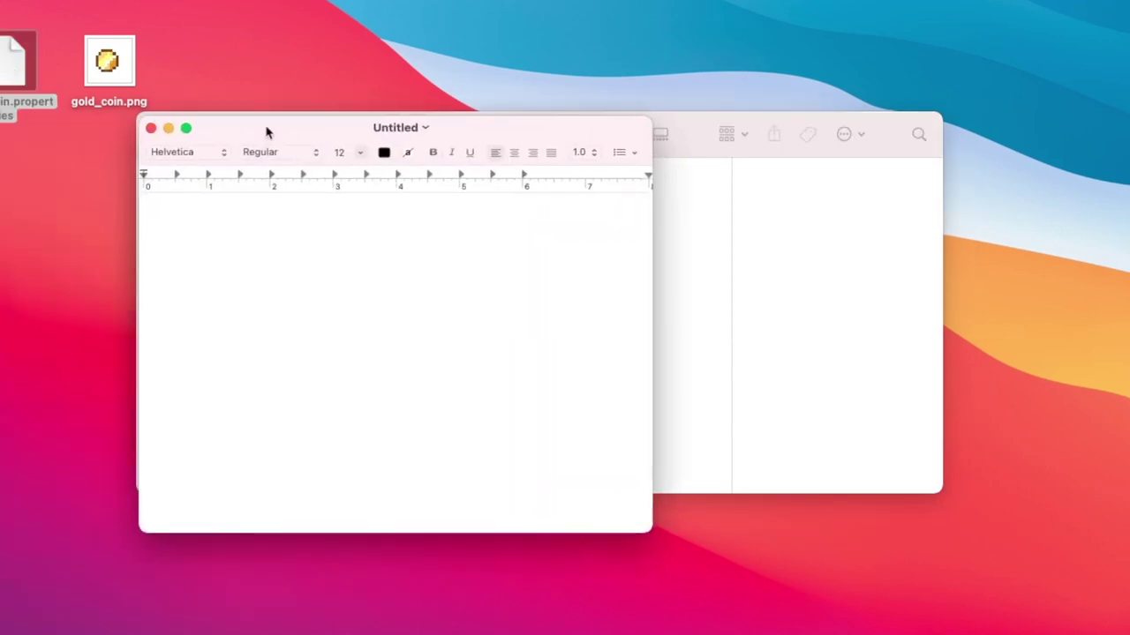
drag(264, 126, 373, 132)
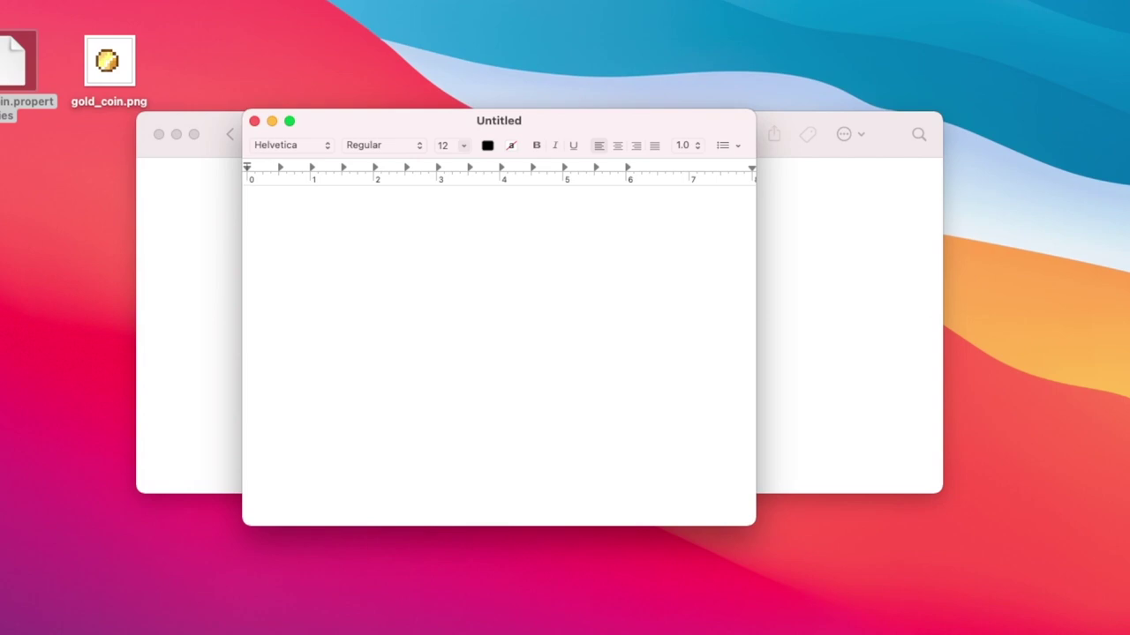
click(18, 1)
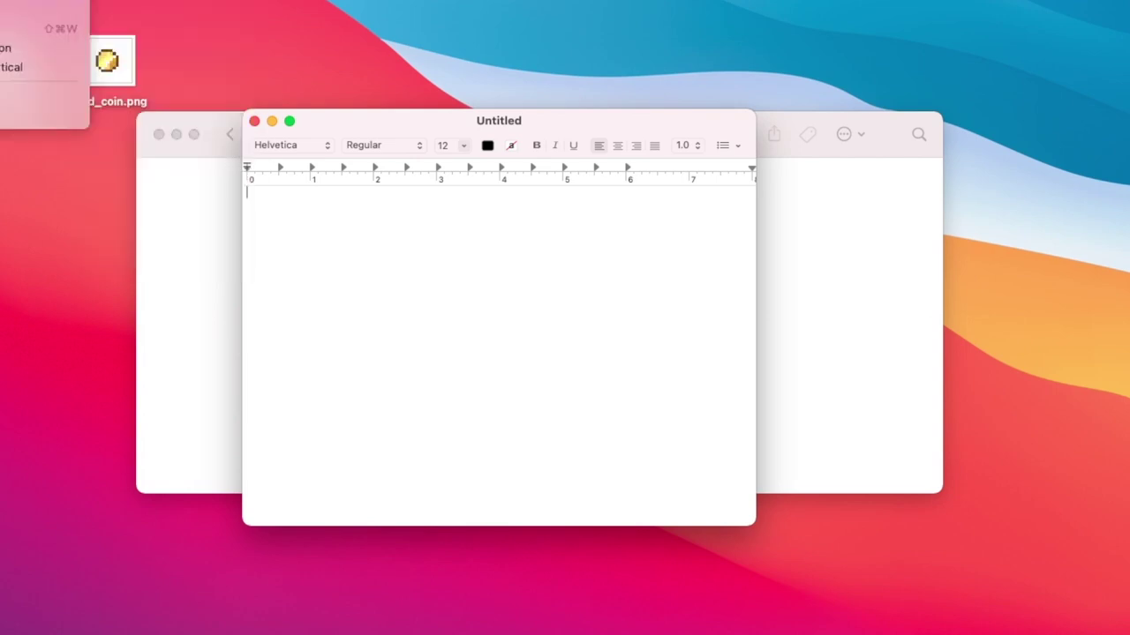
key(super+r)
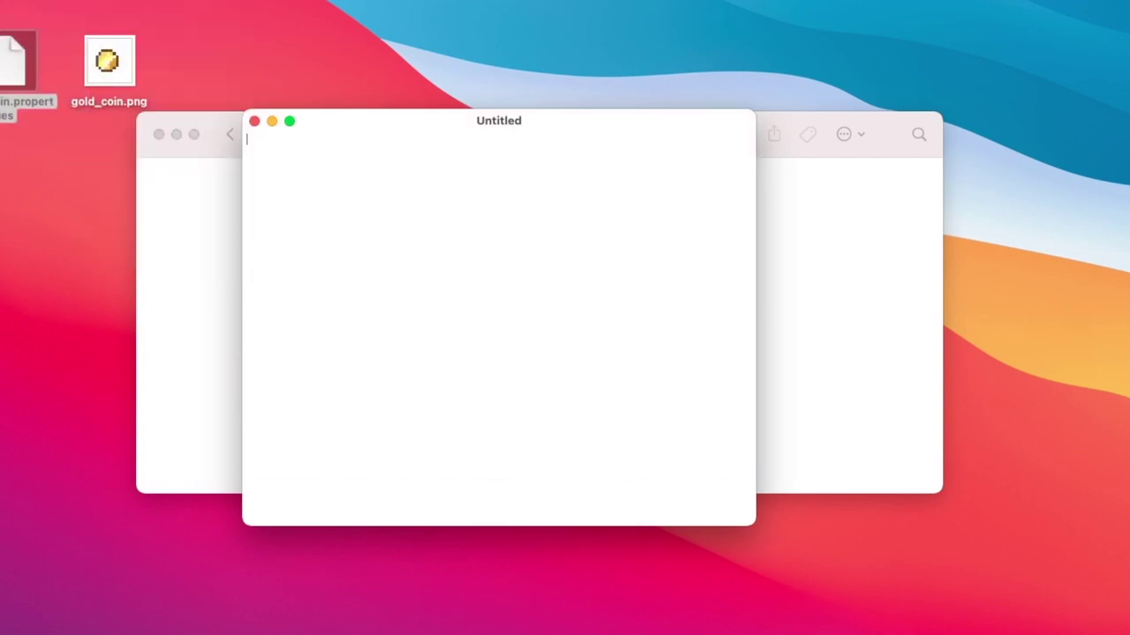
key(shift+super+t)
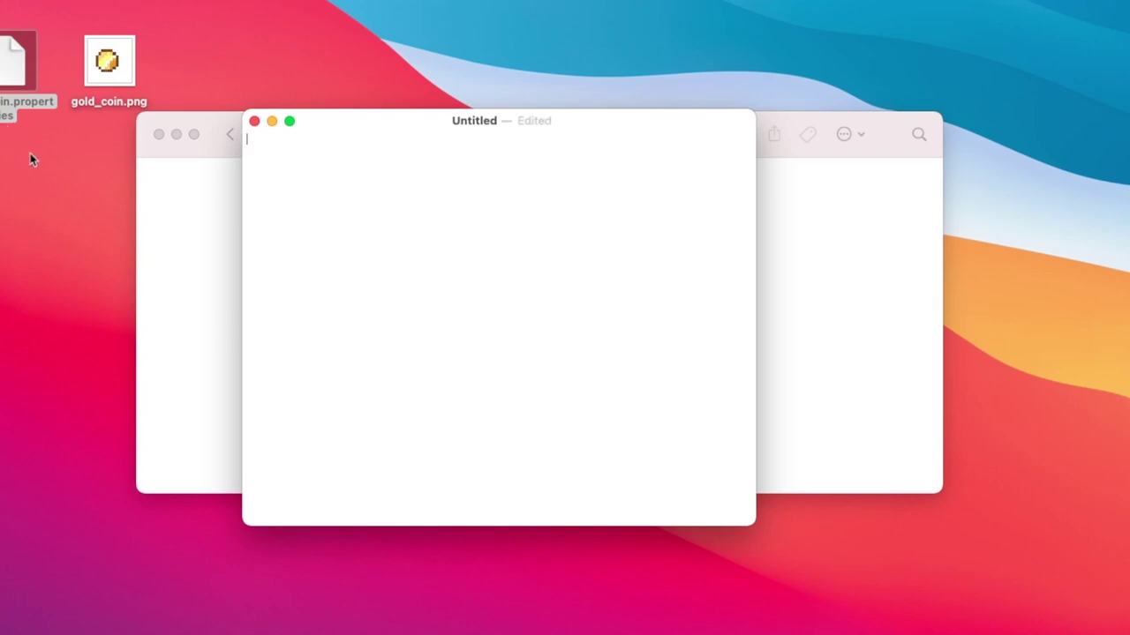
Step: Type the lines type=item and items=minecraft:gold_nugget
text(type=item)
key(Return)
text(items=minecraft:gold_n)
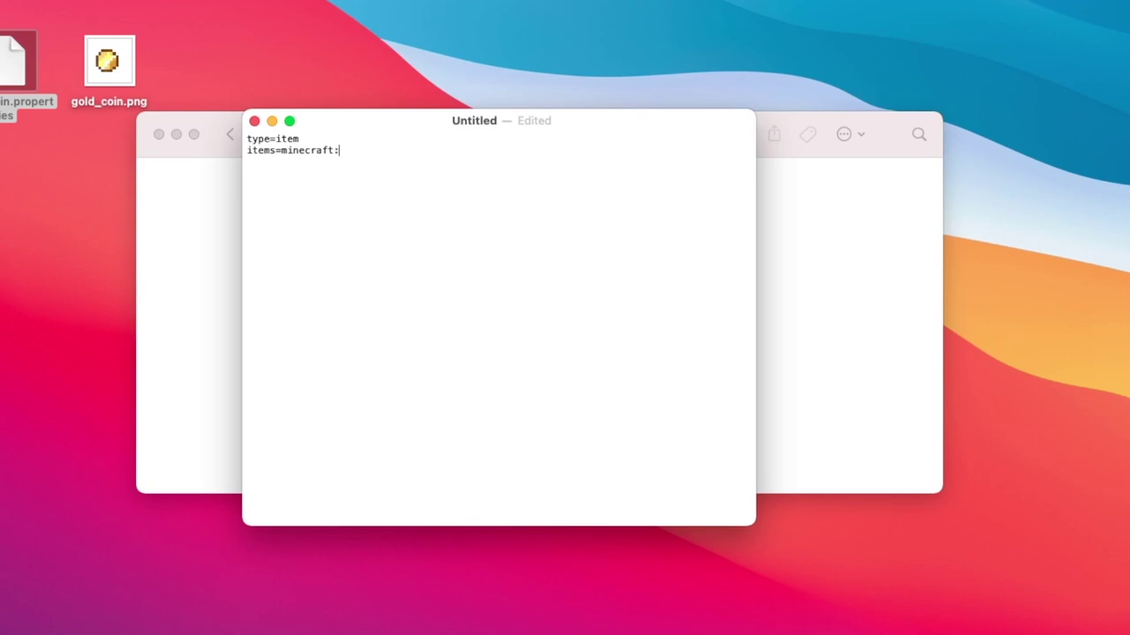
text(ugget)
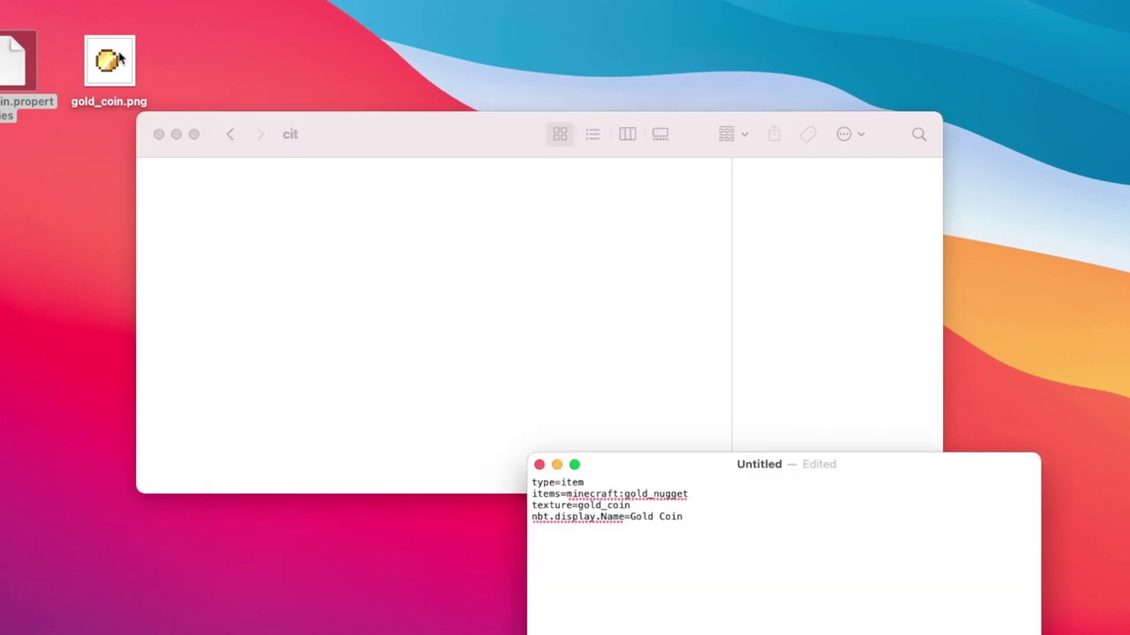
Step: Move gold_coin.png into cit, then add texture=gold_coin and nbt.display.Name=Gold Coin lines
drag(113, 60, 277, 237)
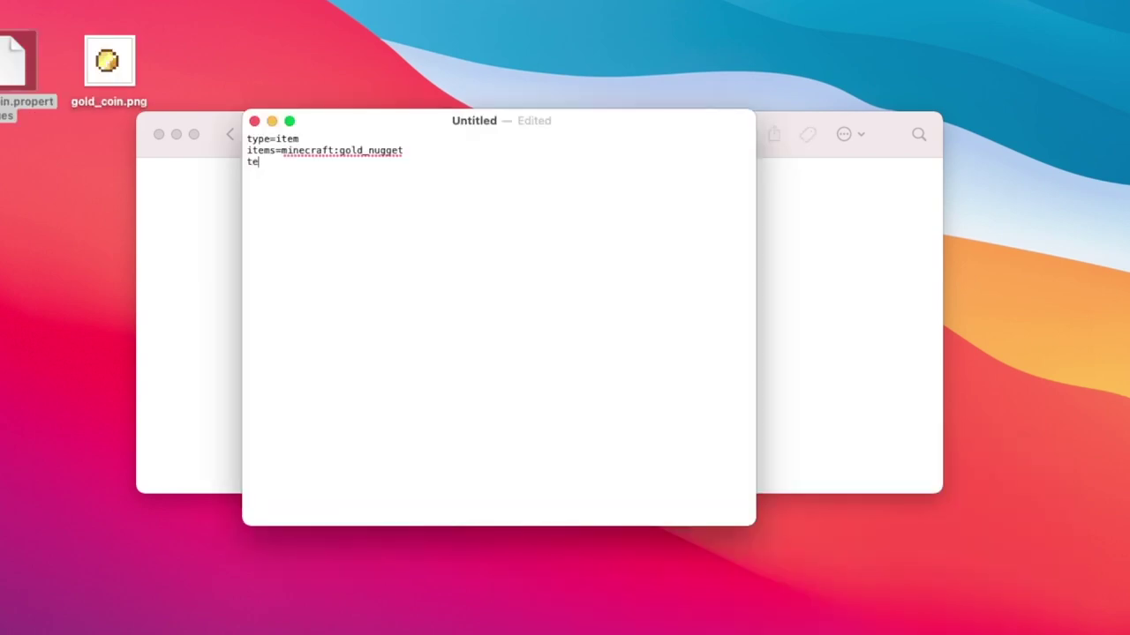
text(xture=gold_coin)
key(Return)
text(nbt.display)
text(.Name=Gold C)
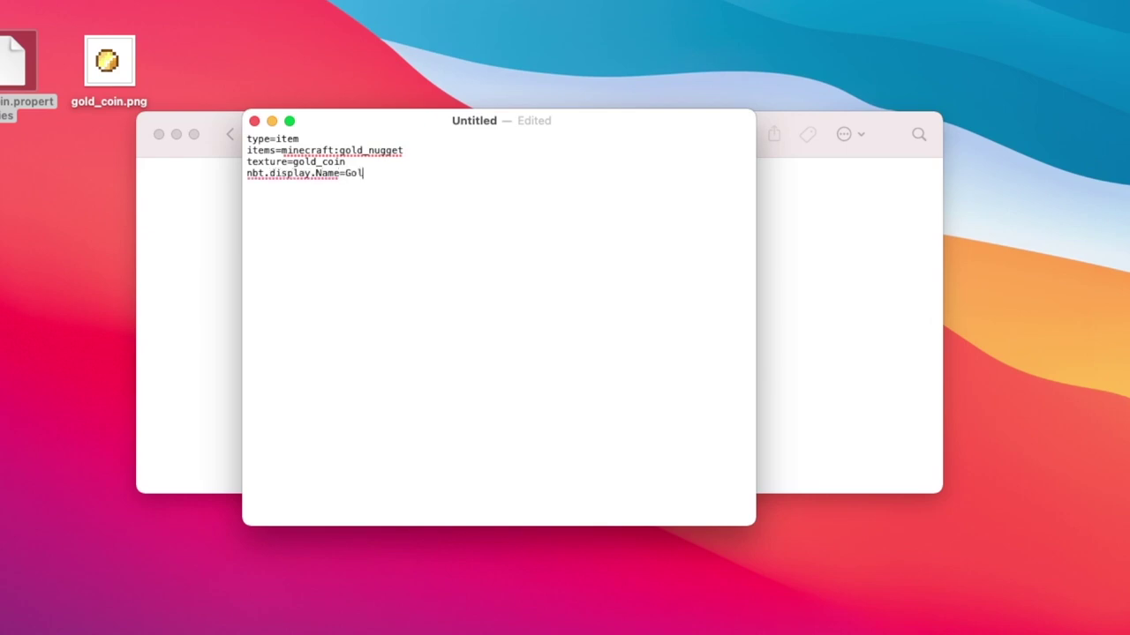
text(oin)
Step: Save the document as gold_coin.properties and close it
key(super+s)
text(go)
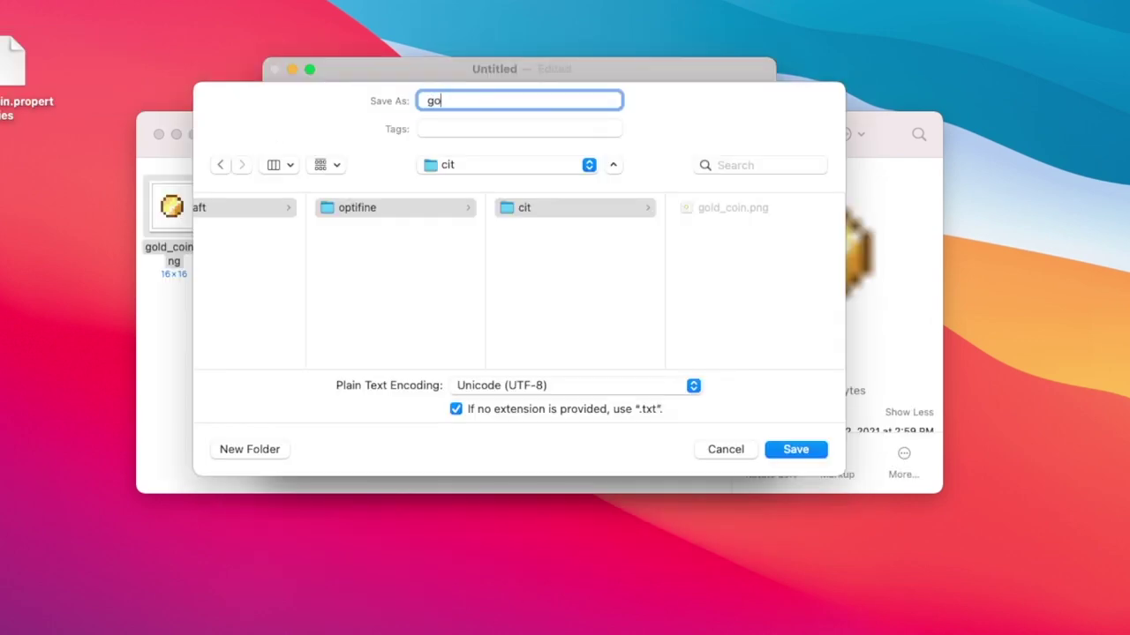
text(ld_coin.properties)
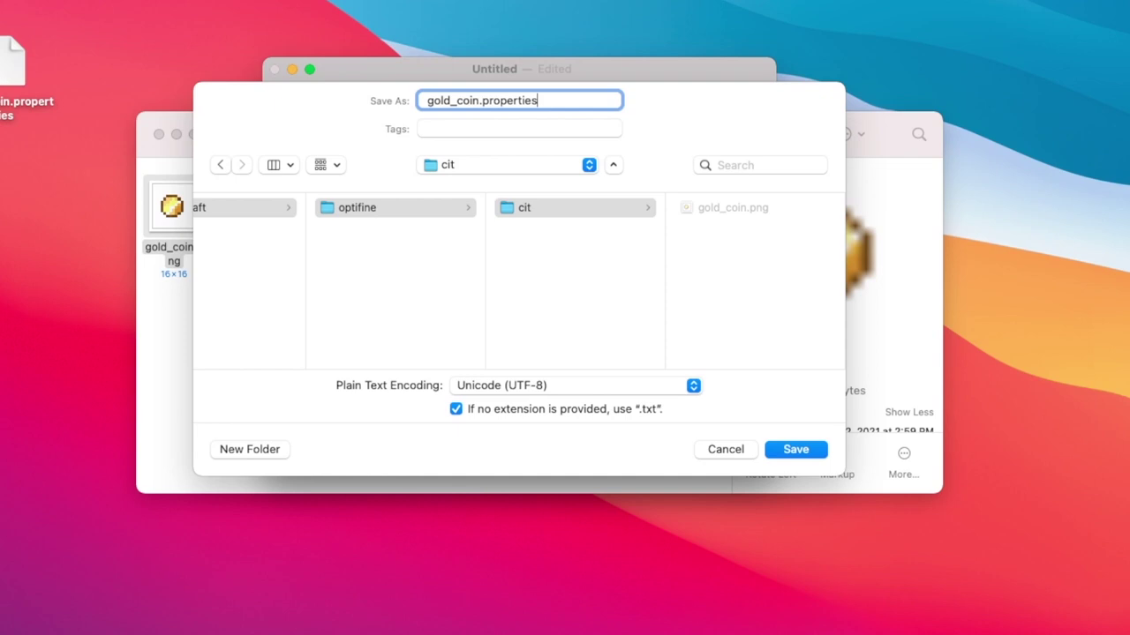
key(Return)
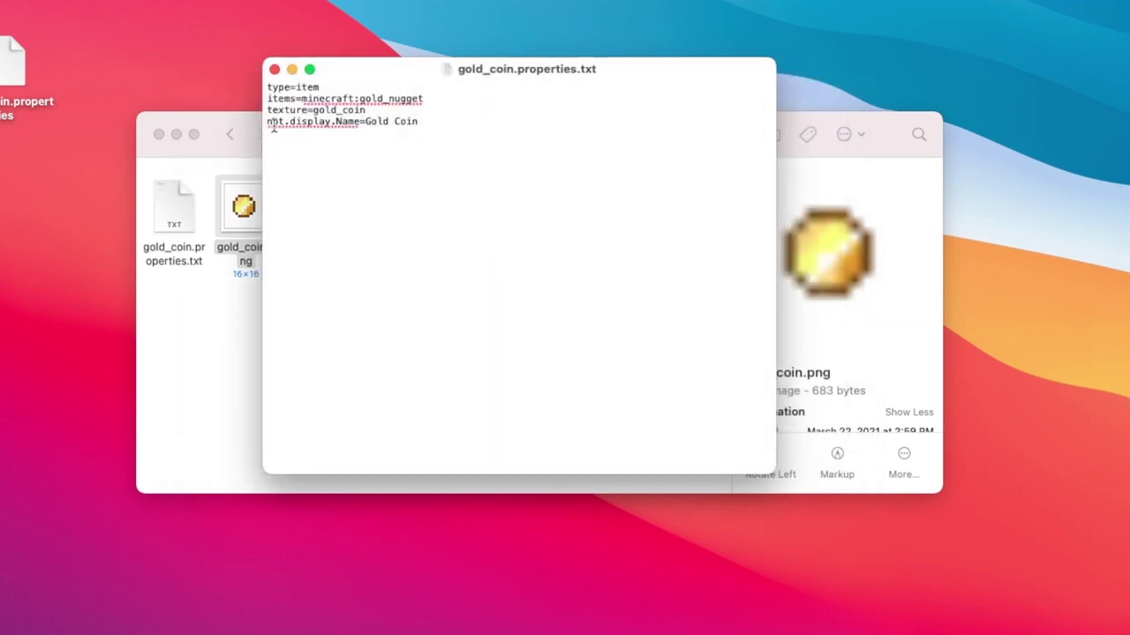
click(274, 69)
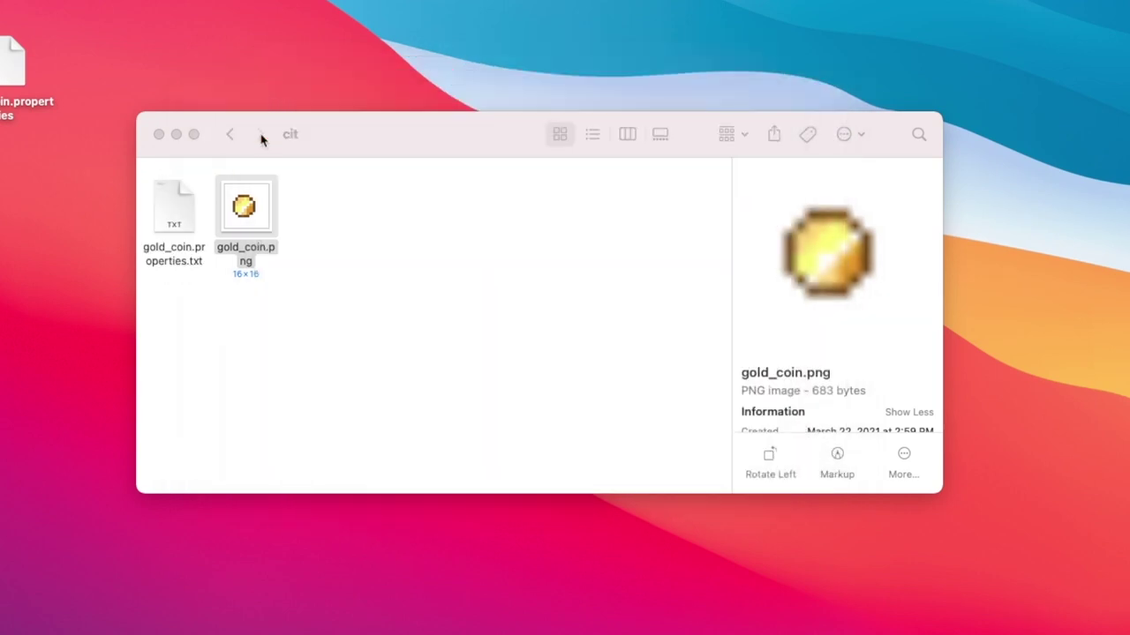
Step: Rename the saved file in Finder to drop .txt, keeping the .properties extension
click(174, 204)
key(Return)
key(Right)
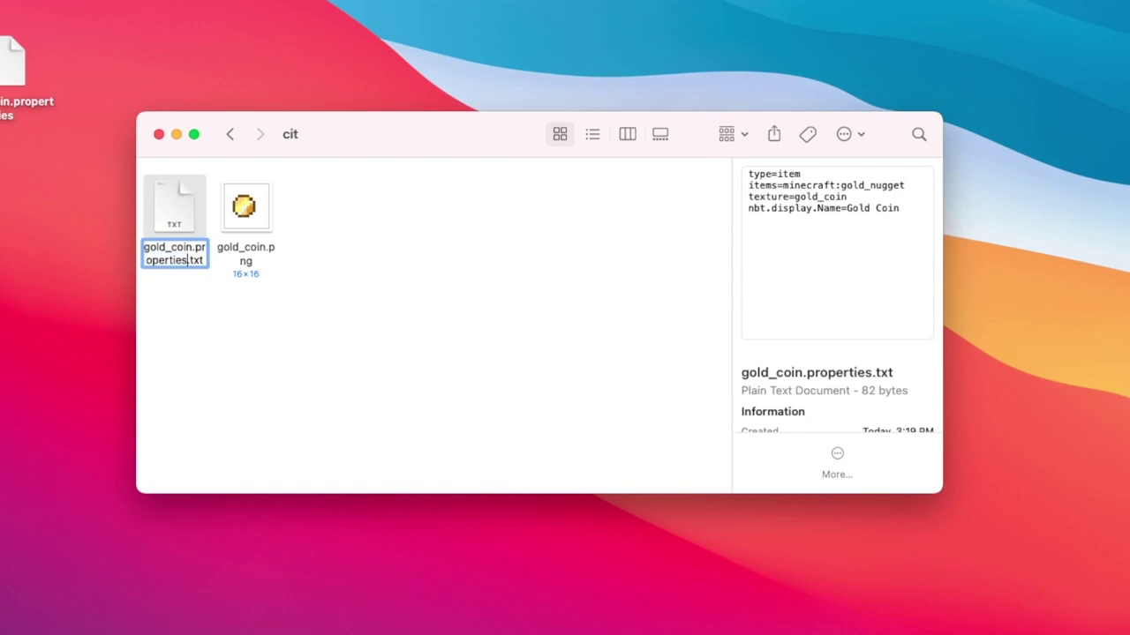
key(Right)
key(Right)
key(Right)
key(Right)
key(BackSpace)
key(BackSpace)
key(BackSpace)
key(BackSpace)
key(Return)
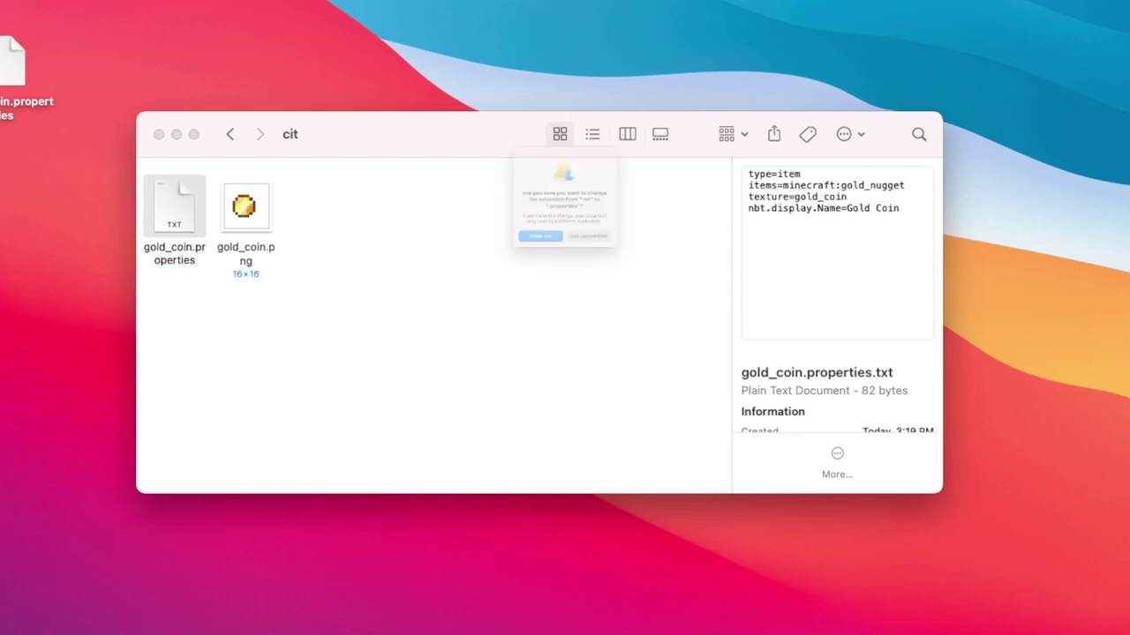
click(616, 280)
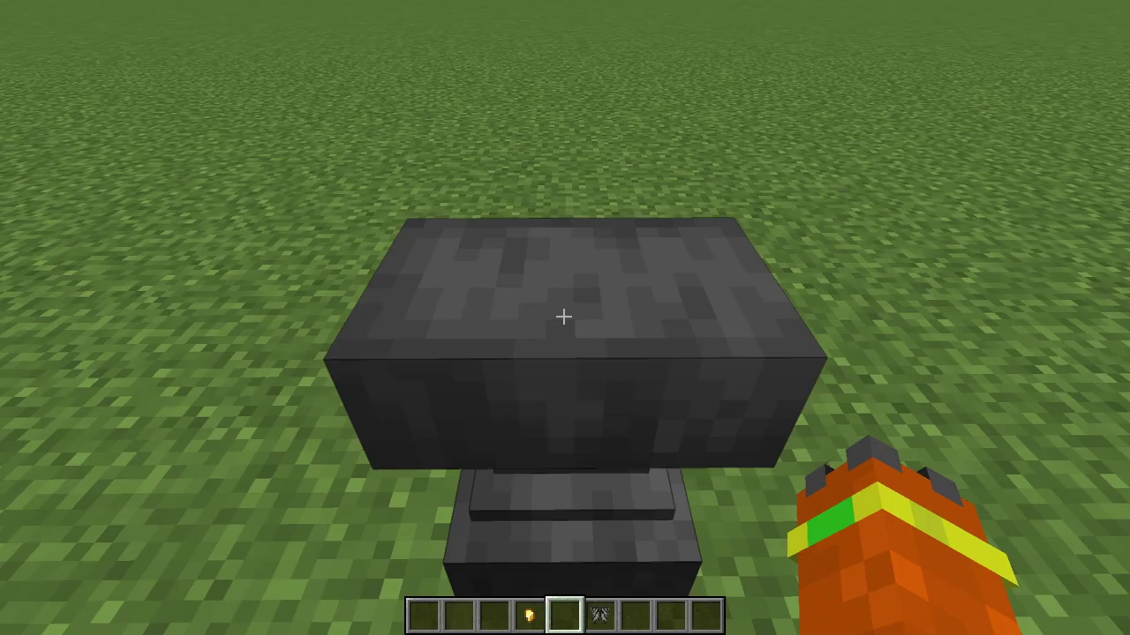
Step: Rename a gold nugget to 'Gold Coin' in a Minecraft anvil
right_click(562, 316)
click(470, 269)
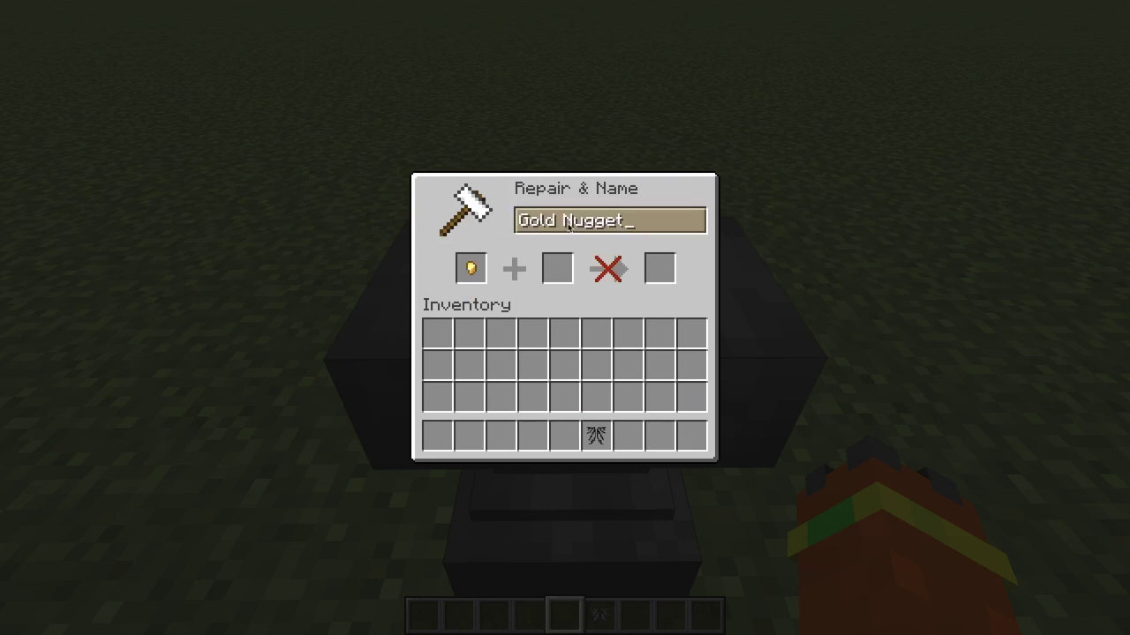
key(ctrl+shift+Left)
text(Coin)
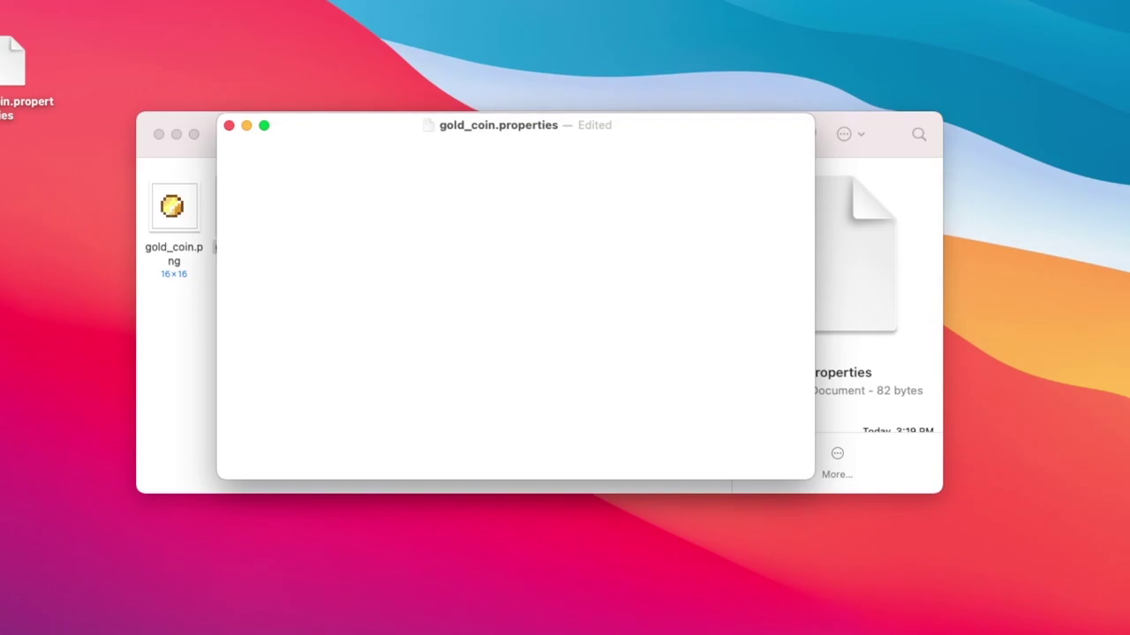
Step: Type template lines type=<item|enchantment|armor|elytra>, items=<items>, texture=<name of texture without file extension>
text(type=<item|enchantment)
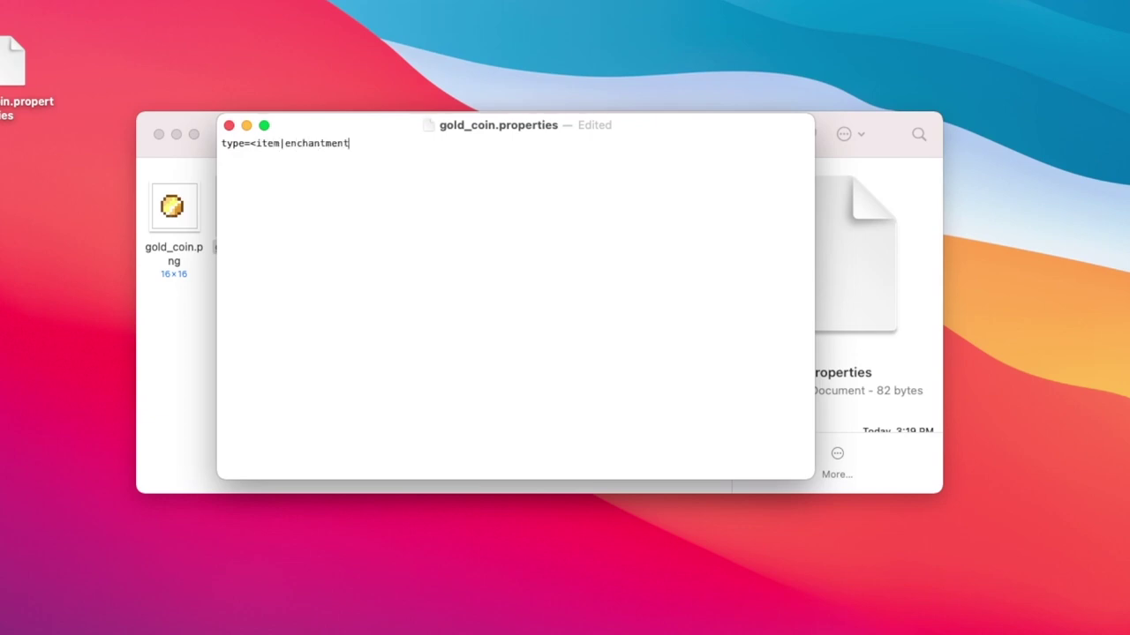
text(|armor|elytra>)
key(BackSpace)
text(> )
text(items)
text(=<)
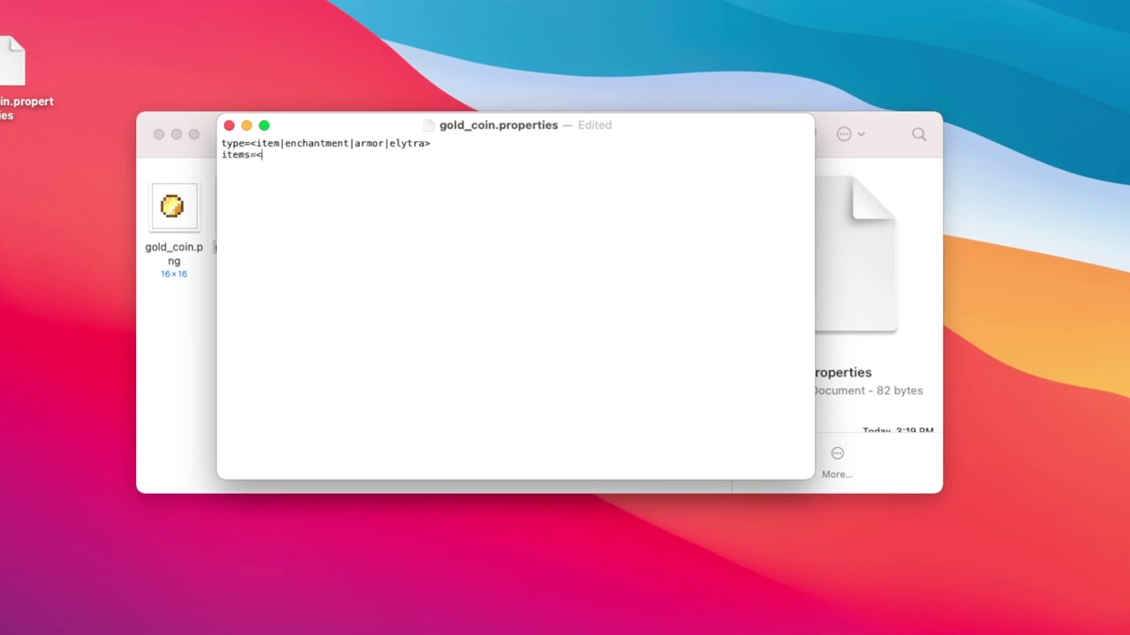
text(items>)
key(Return)
text(texture=<name )
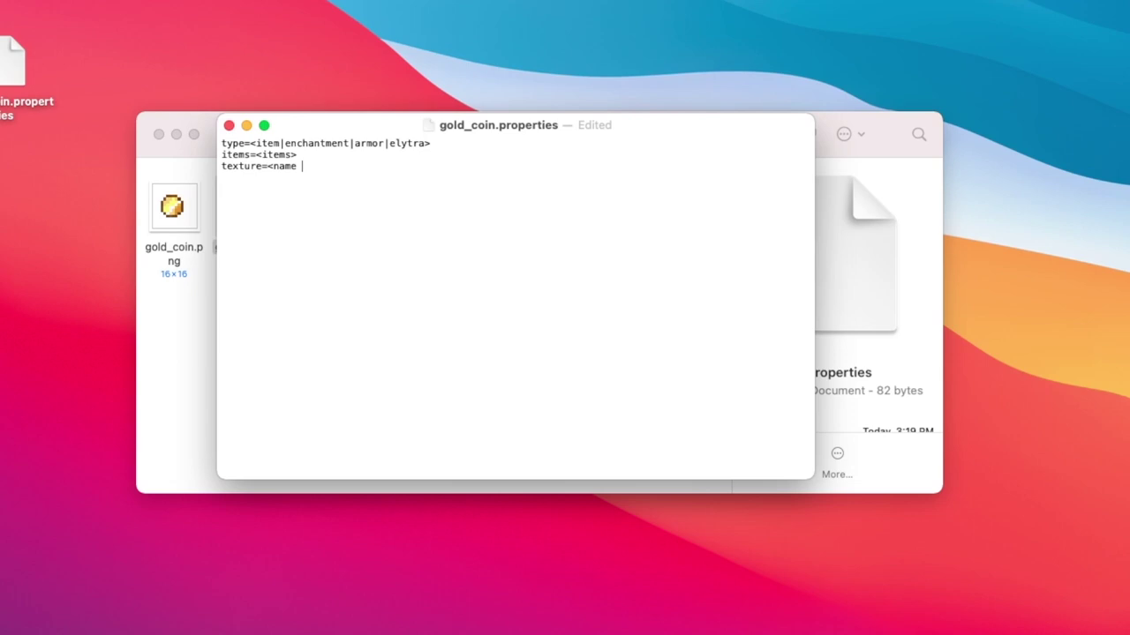
text(of texture without file ex)
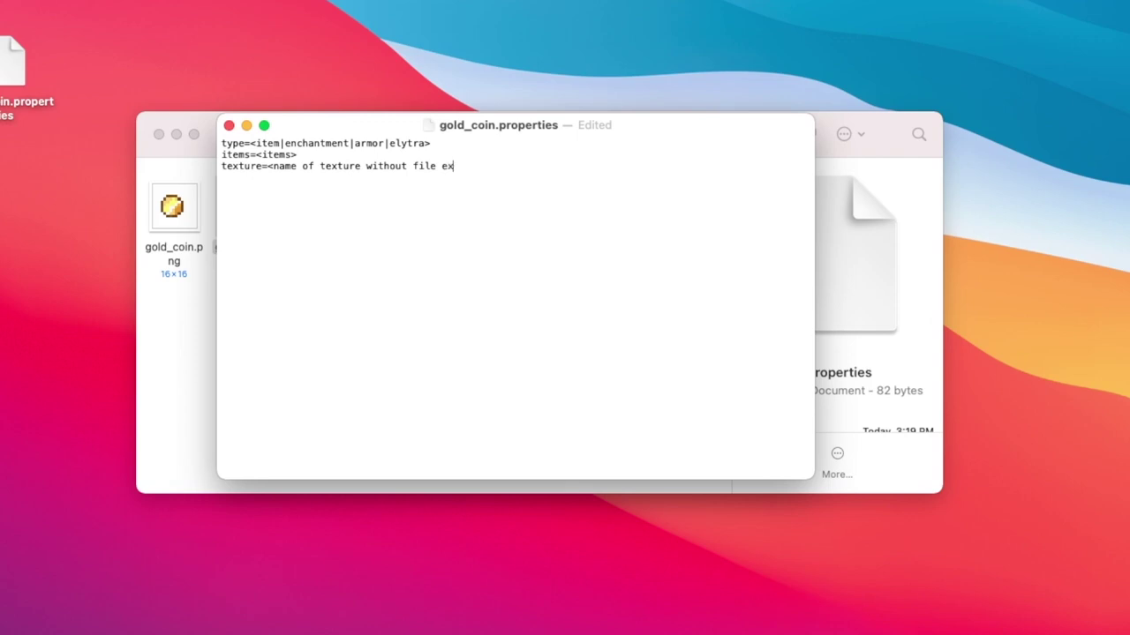
text(tension>)
key(Return)
Step: Try line four as damage=50%, then stack size=32, then enchantments=<enchantments.=>
text(dame)
key(BackSpace)
key(BackSpace)
key(BackSpace)
key(BackSpace)
text(damage=50%)
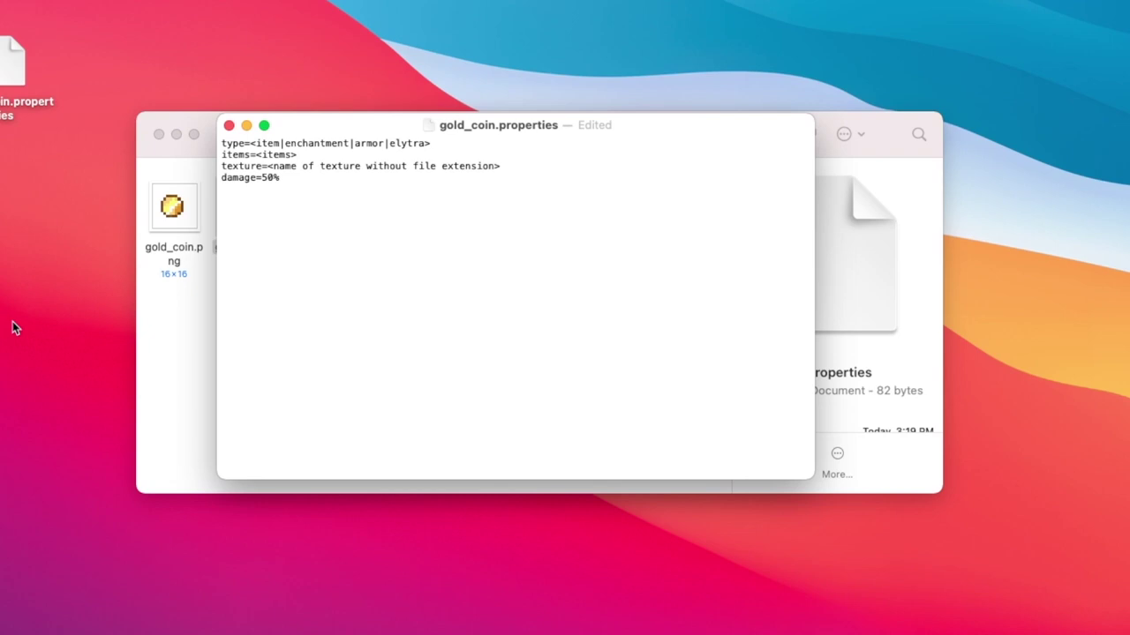
triple_click(223, 177)
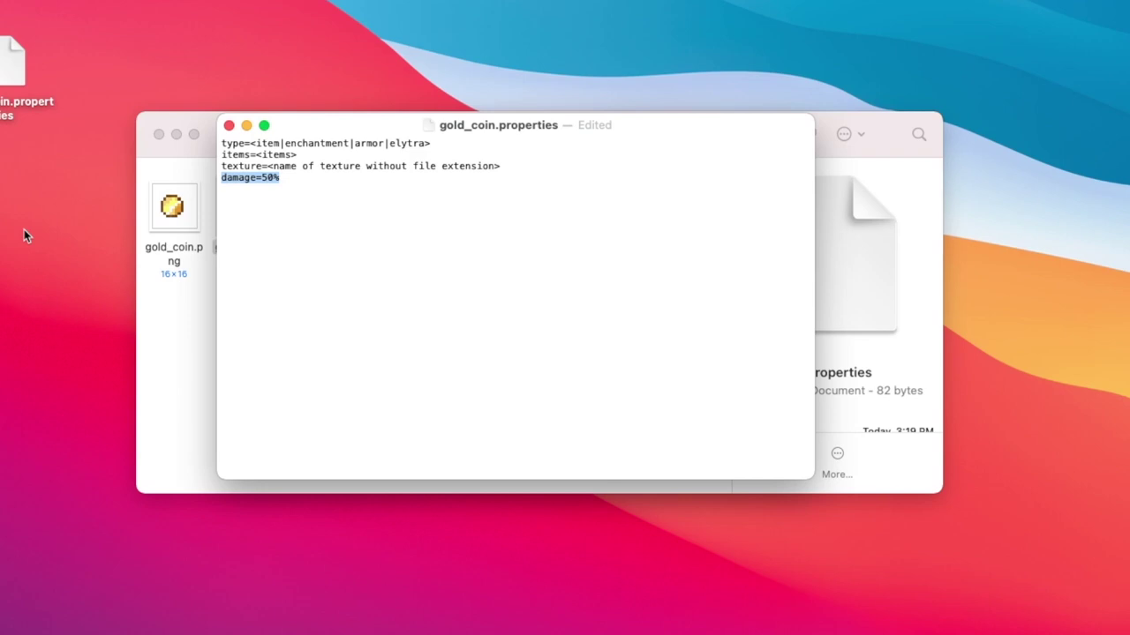
text(stack size=)
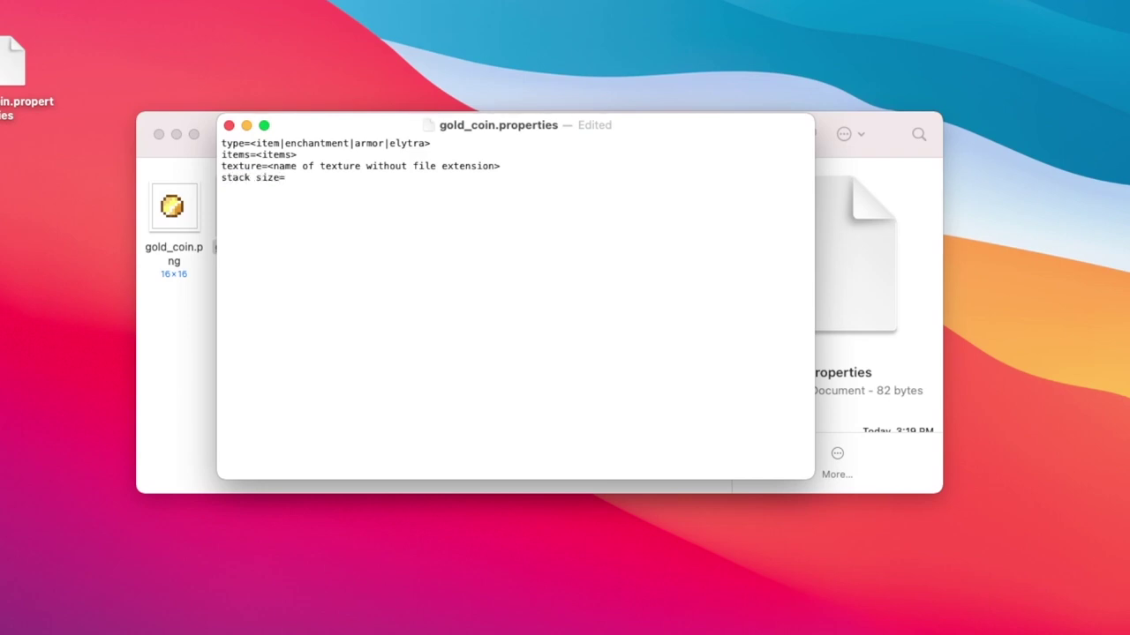
text(32)
triple_click(223, 178)
text(enchantments=<enchantments.=>)
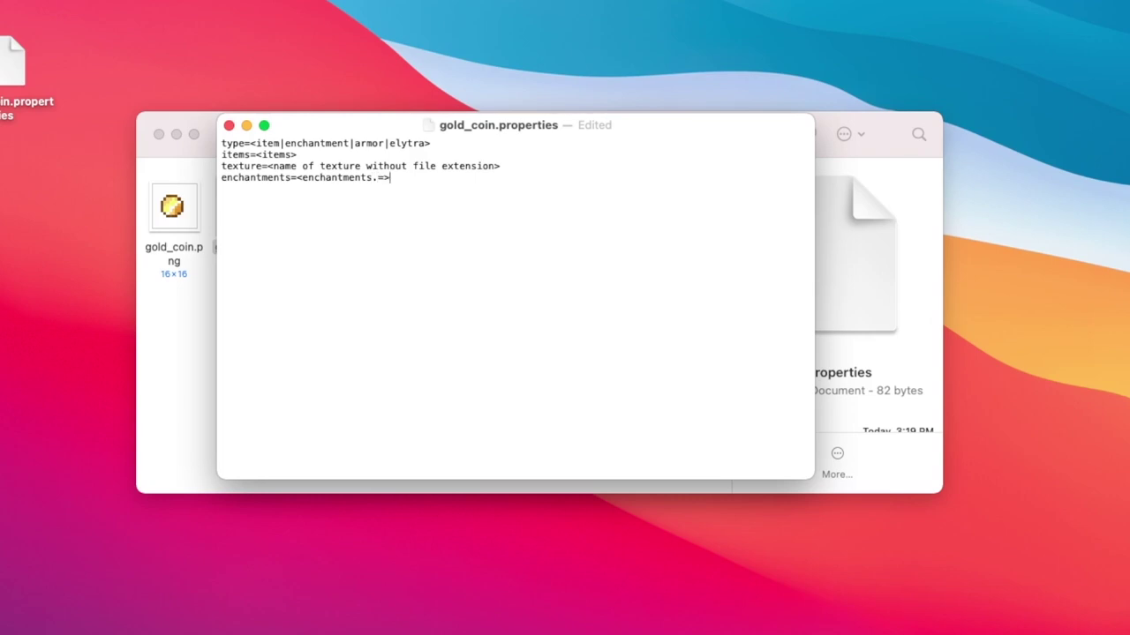
Step: Replace line four with hand=<hand>, then settle on nbt.<attribute>
key(BackSpace)
key(BackSpace)
key(BackSpace)
key(BackSpace)
key(super+shift+Left)
text(hand+)
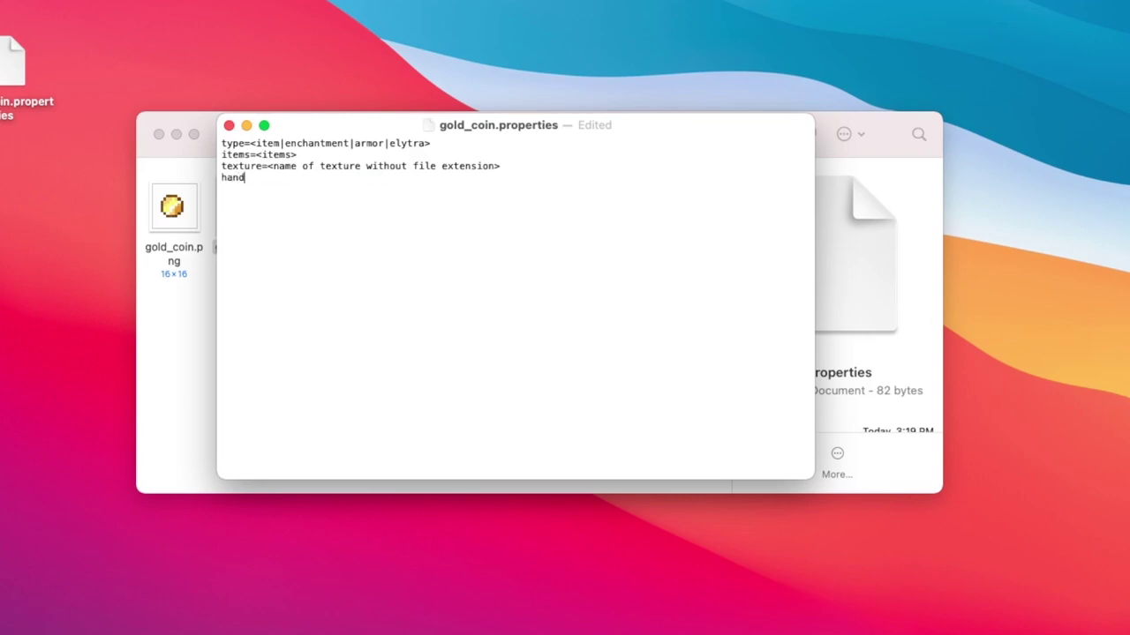
key(BackSpace)
text(=<hand>)
key(super+BackSpace)
text(nbt.<attribute>)
Step: Close the document, create an untitled folder in cit, and move both gold_coin files into it
key(super+w)
right_click(373, 218)
click(378, 217)
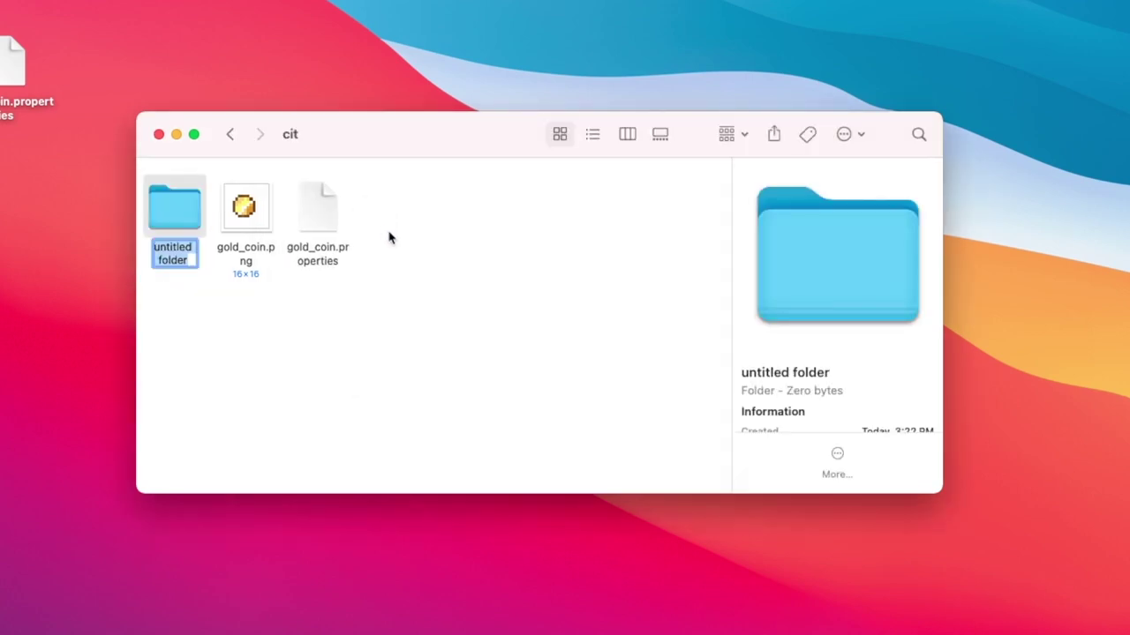
drag(389, 236, 227, 188)
drag(244, 207, 174, 212)
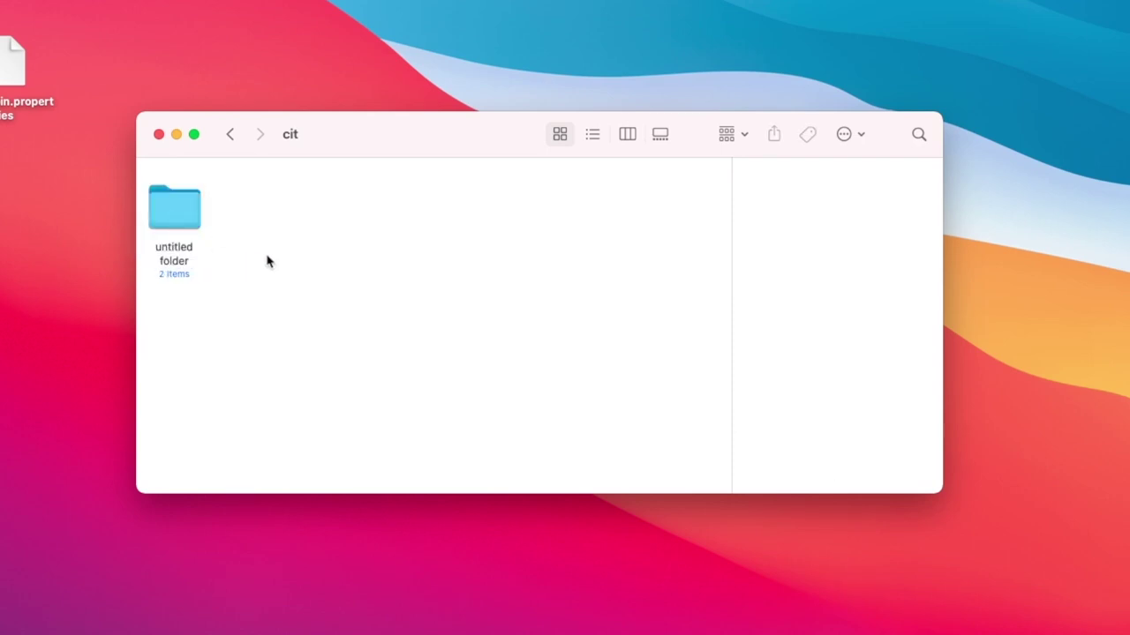